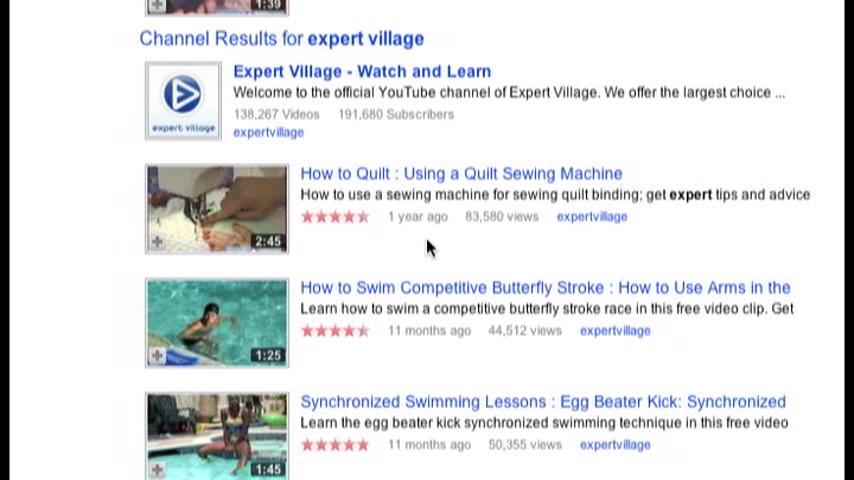
pyautogui.scroll(-1, 428, 248)
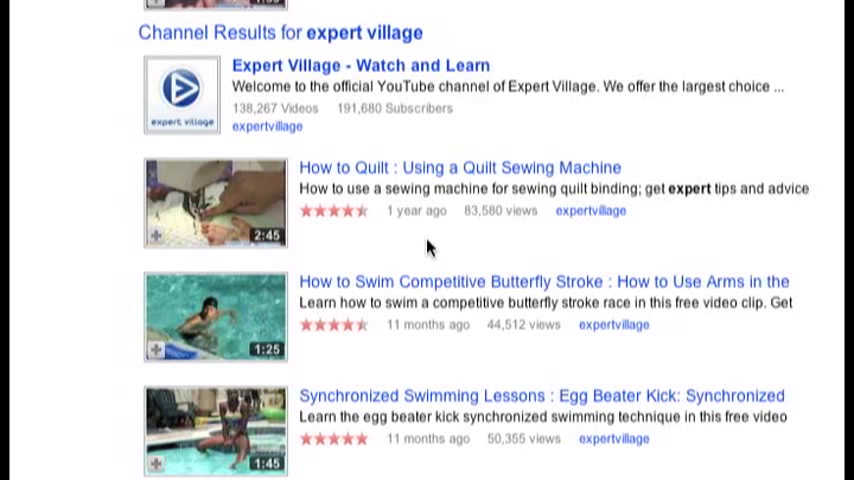
pyautogui.scroll(-2, 428, 248)
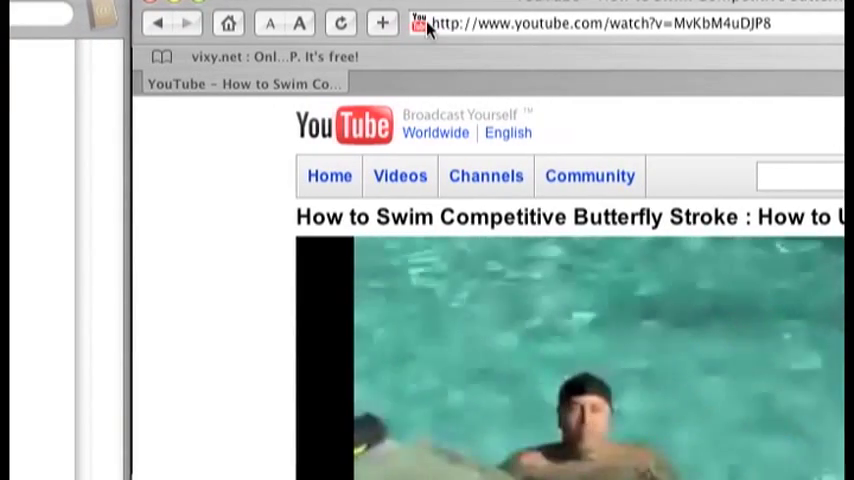
# Select the YouTube page address of the butterfly stroke video in the address bar
pyautogui.click(428, 28)
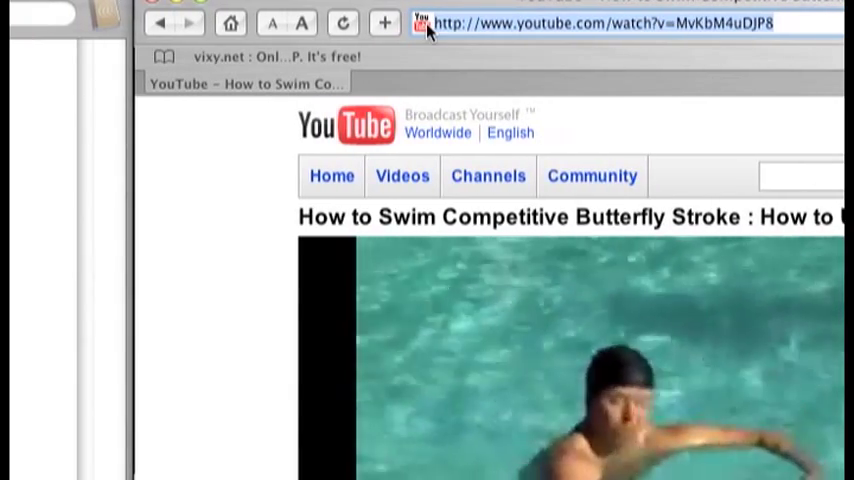
pyautogui.write('vx')
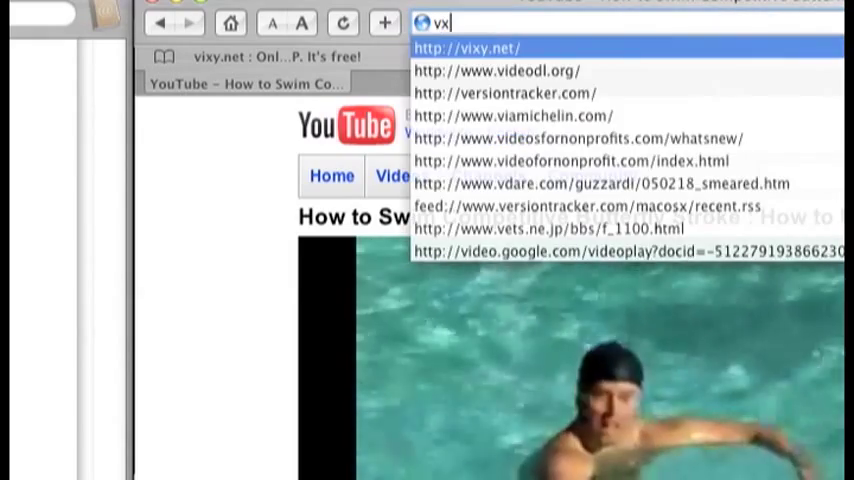
# Correct the typed address and load the vixy.net online FLV converter page
pyautogui.press('BackSpace')
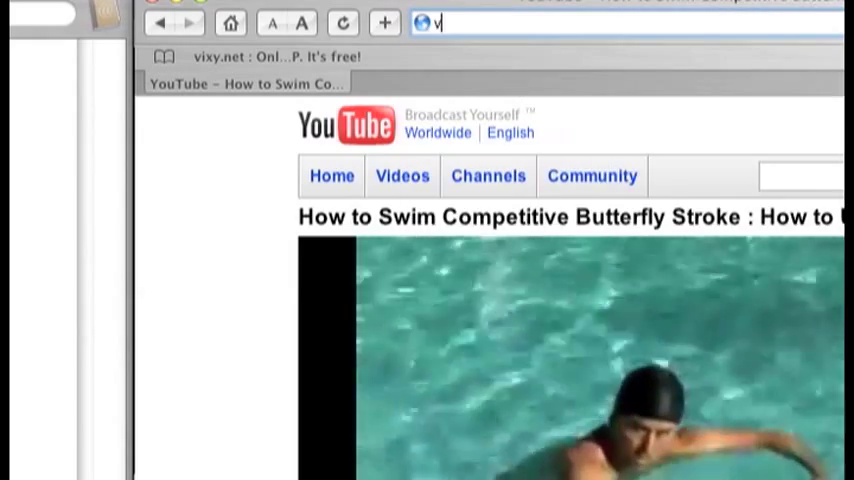
pyautogui.write('ixy.net/')
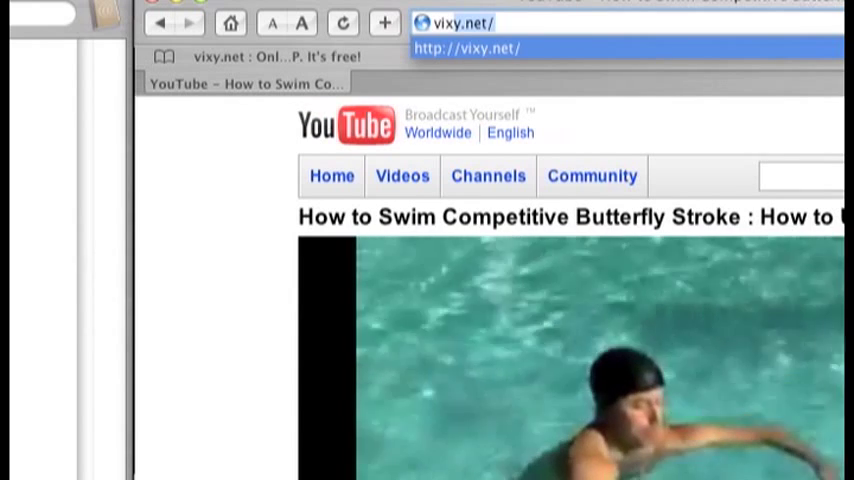
pyautogui.press('Return')
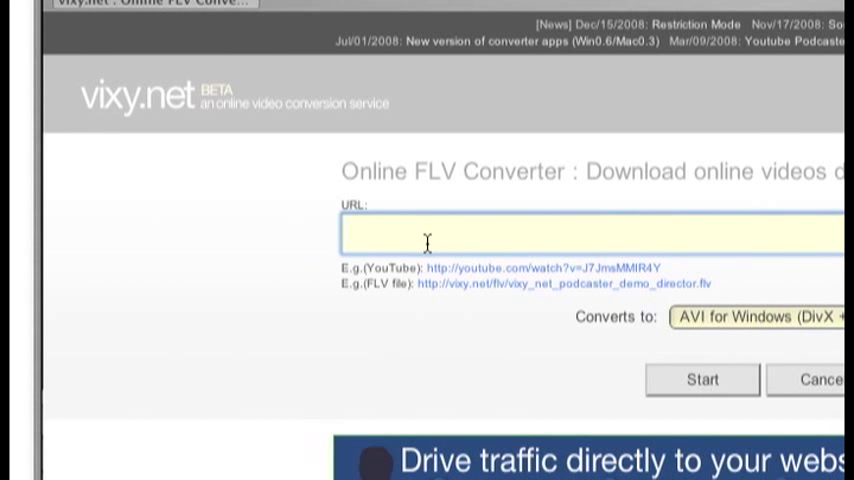
# Paste the YouTube URL, choose MOV for Mac (MPEG4 + MP3) and start the conversion
pyautogui.write('http://www.youtube.com/watch?v=MvKbM4uDJP8')
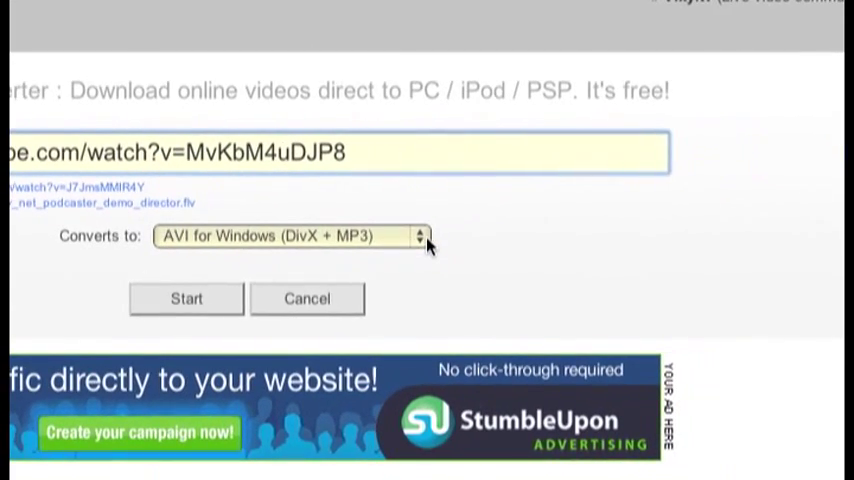
pyautogui.click(427, 240)
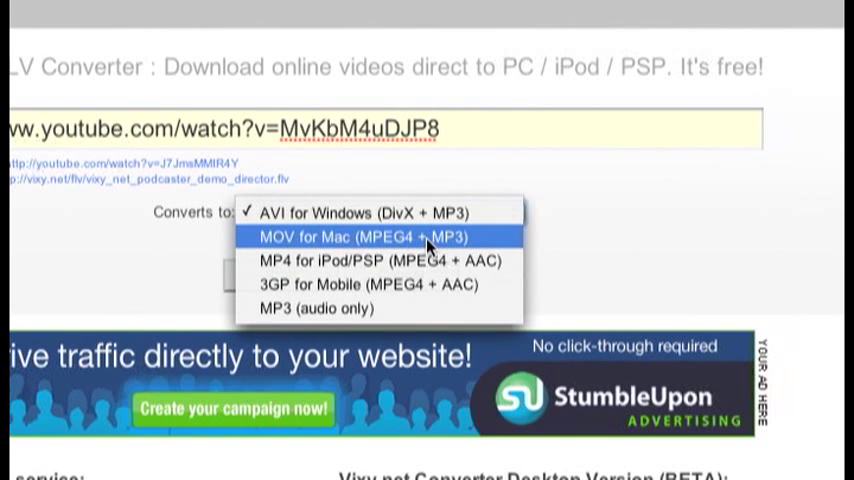
pyautogui.click(429, 240)
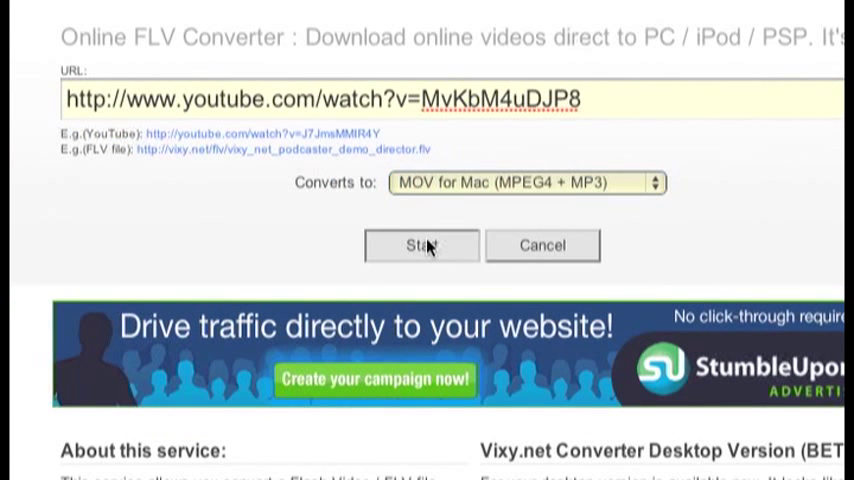
pyautogui.click(421, 245)
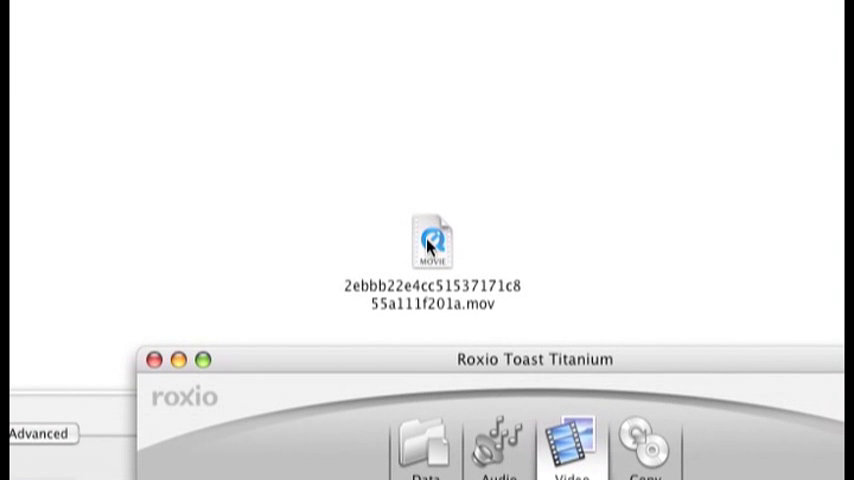
# Drag the converted .mov file from the desktop into the My DVD DVD-Video project
pyautogui.moveTo(428, 247); pyautogui.dragTo(428, 247)
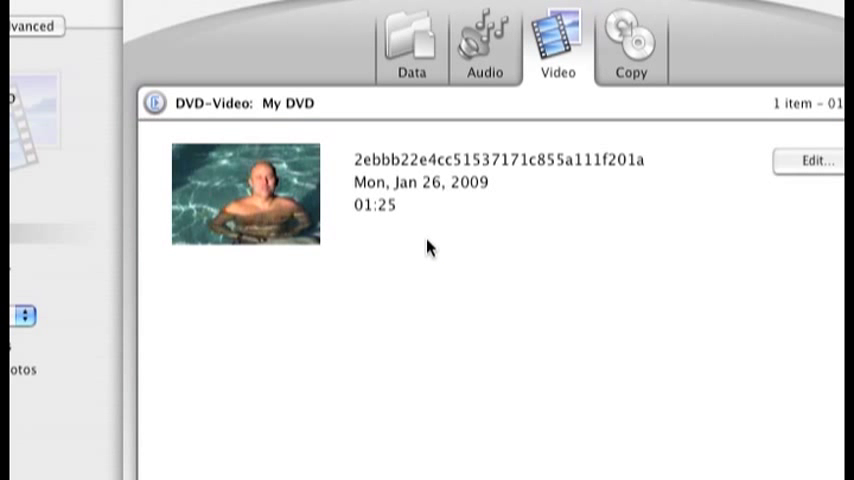